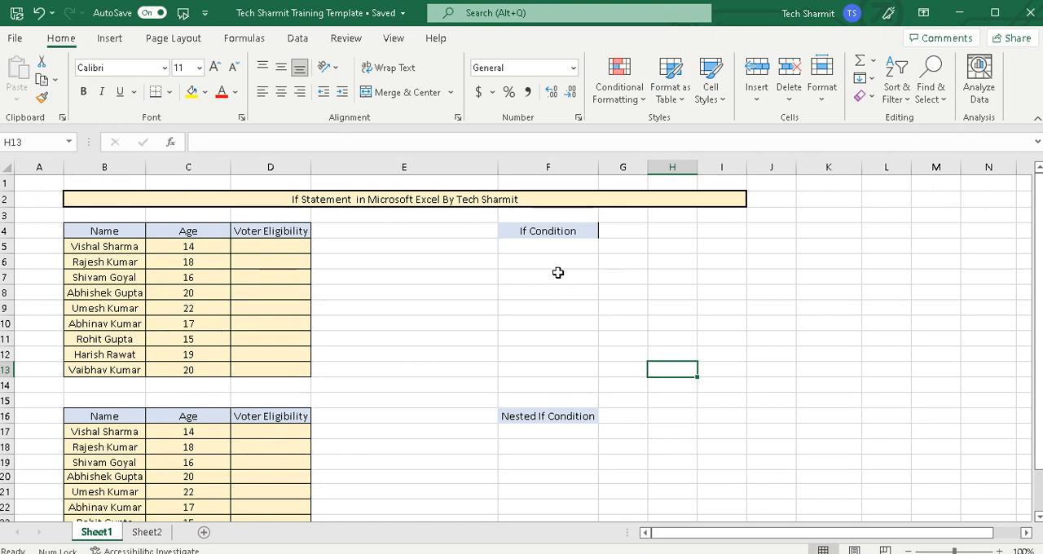
click(557, 230)
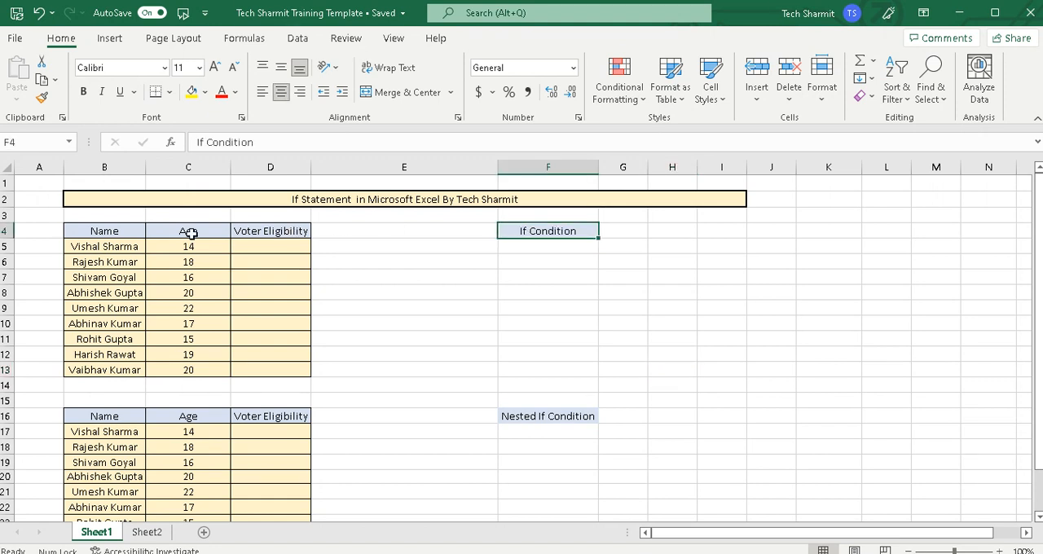
click(118, 230)
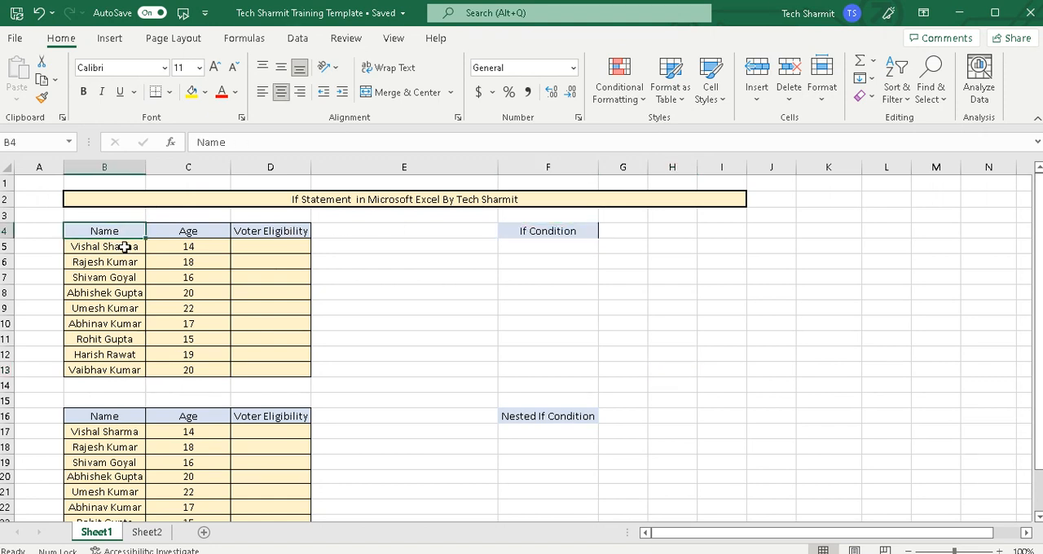
click(200, 241)
Begin an IF formula in D5 that tests C5>18 and gives "Eligible" as the true result
click(291, 241)
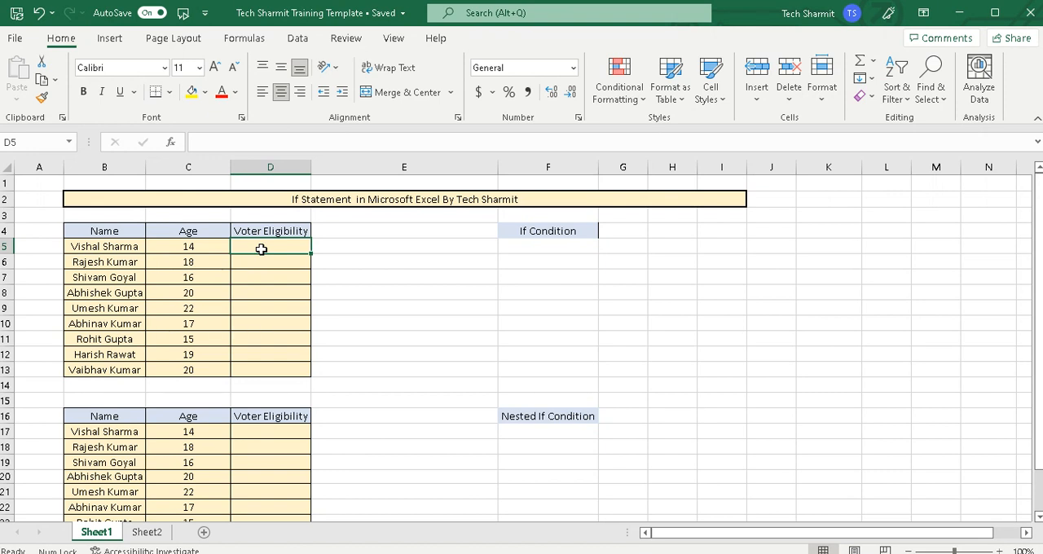
text(=)
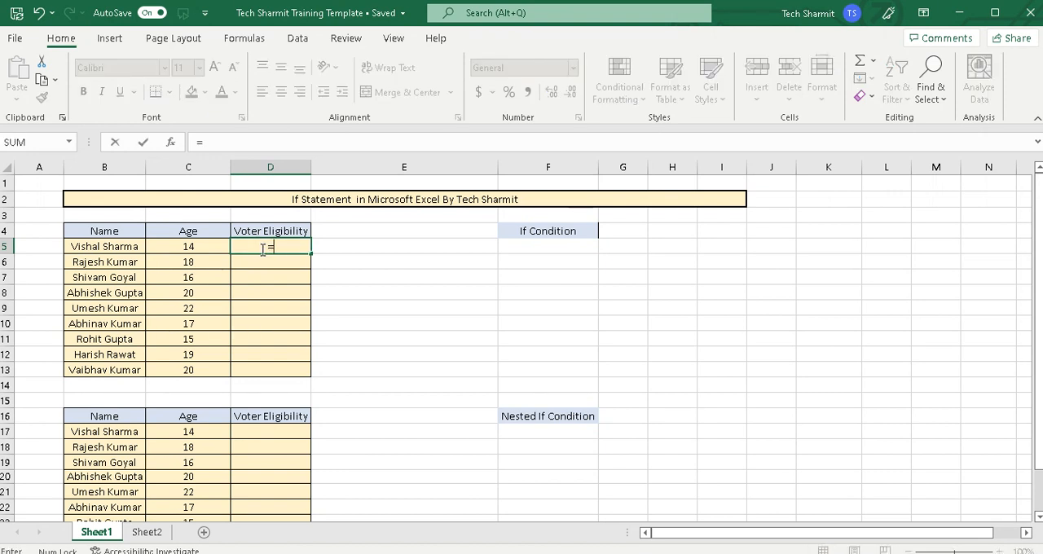
text(If()
click(190, 248)
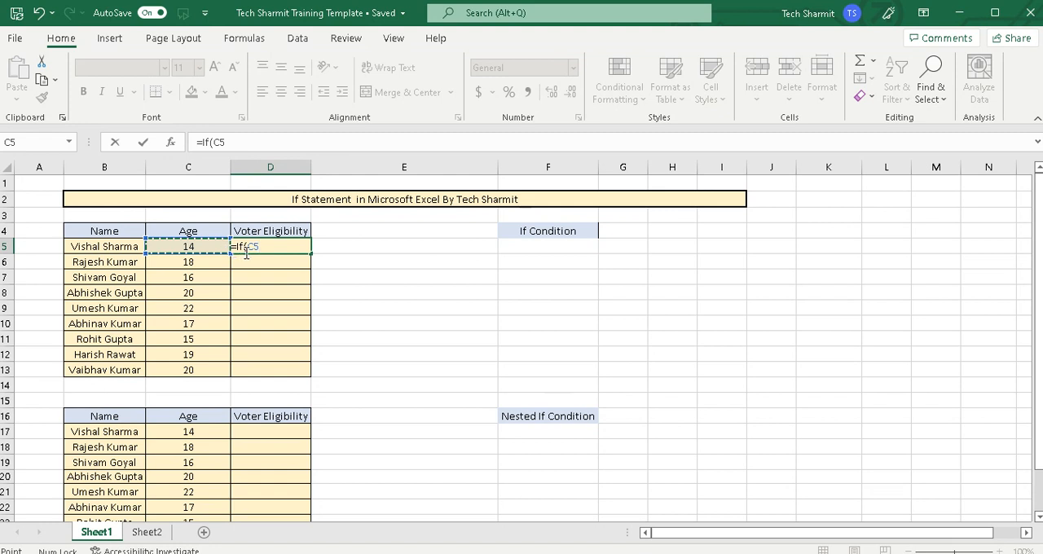
text(>18)
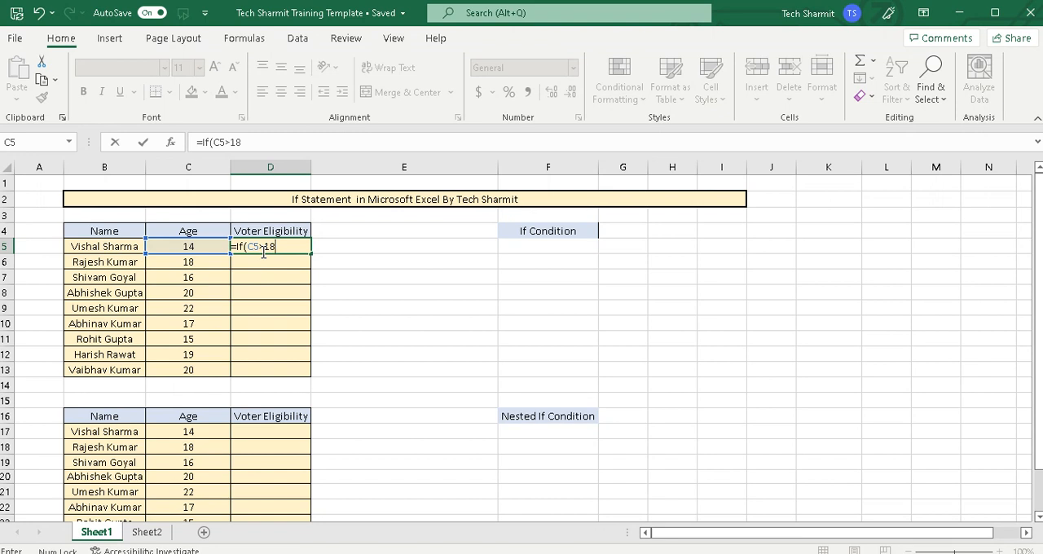
text(,"el)
key(BackSpace)
key(BackSpace)
text(Eligible)
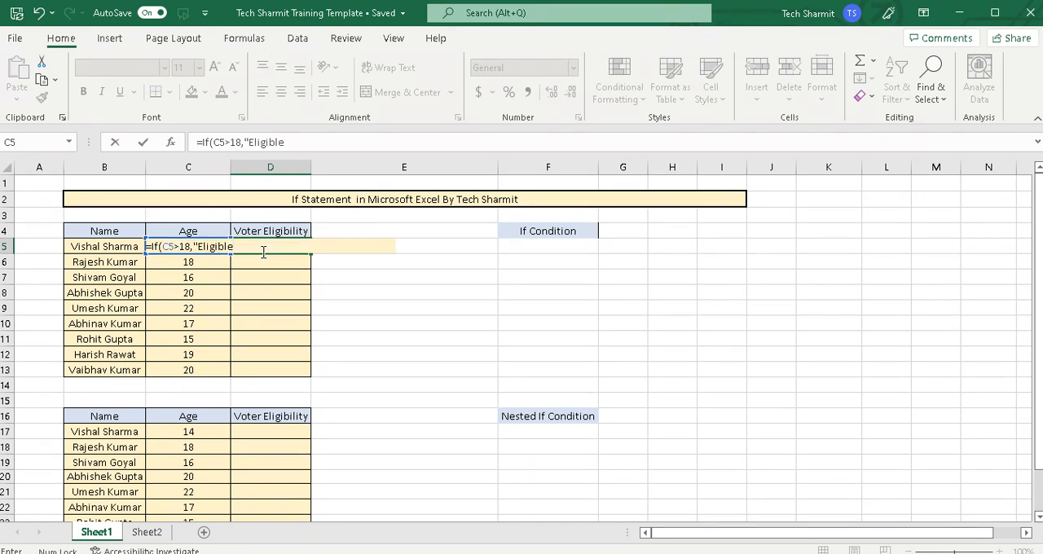
text(","Non-Eligible)
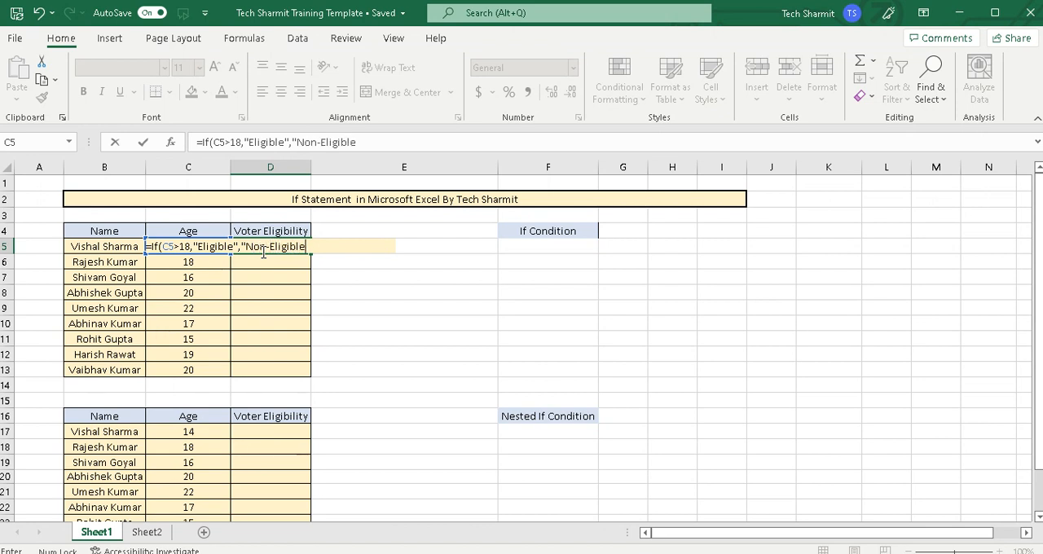
text("))
Complete the D5 formula with "Non-Eligible" as the false result
key(Return)
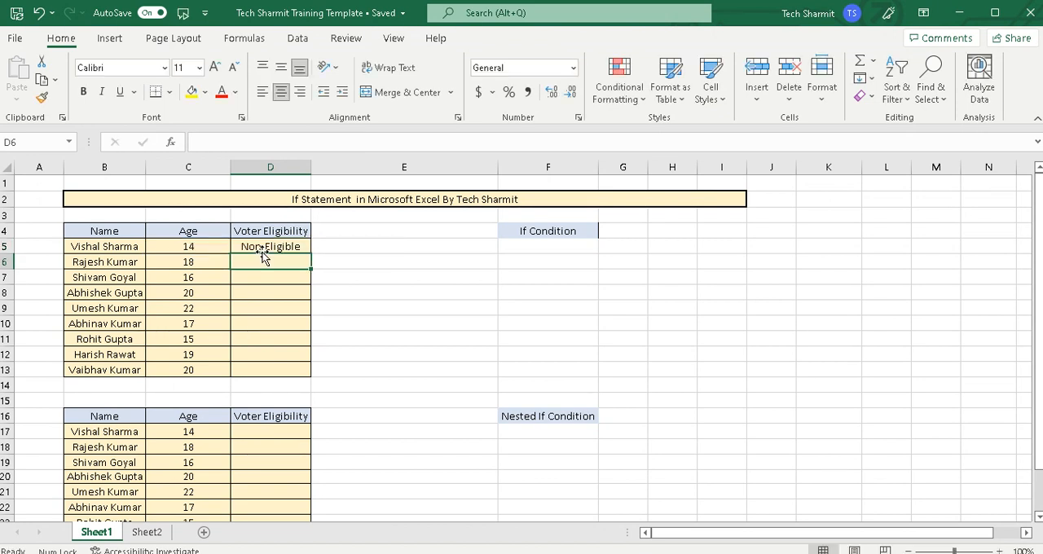
Fill the D5 eligibility formula down through D13 for the remaining people in the first table
click(279, 244)
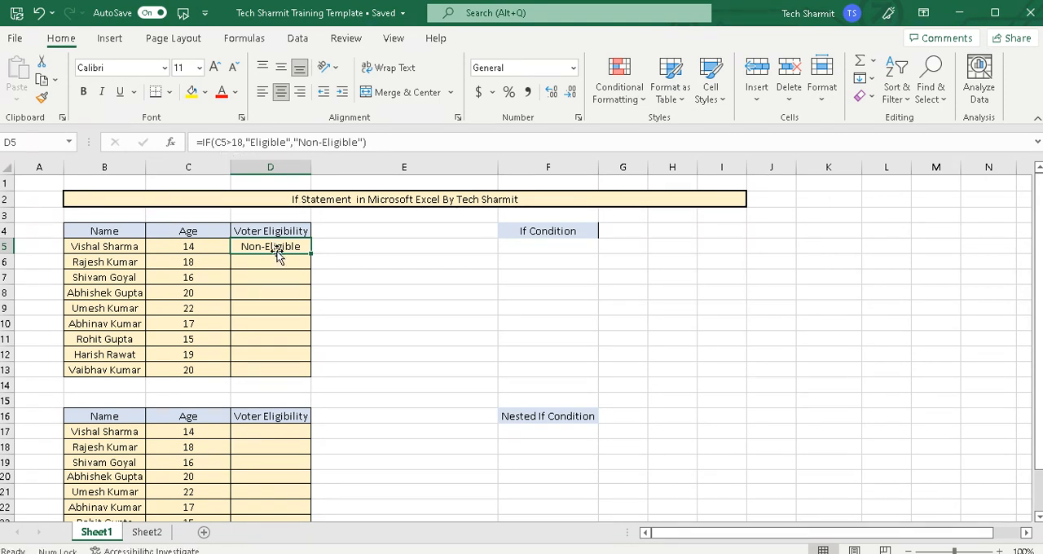
drag(311, 256, 312, 377)
click(337, 333)
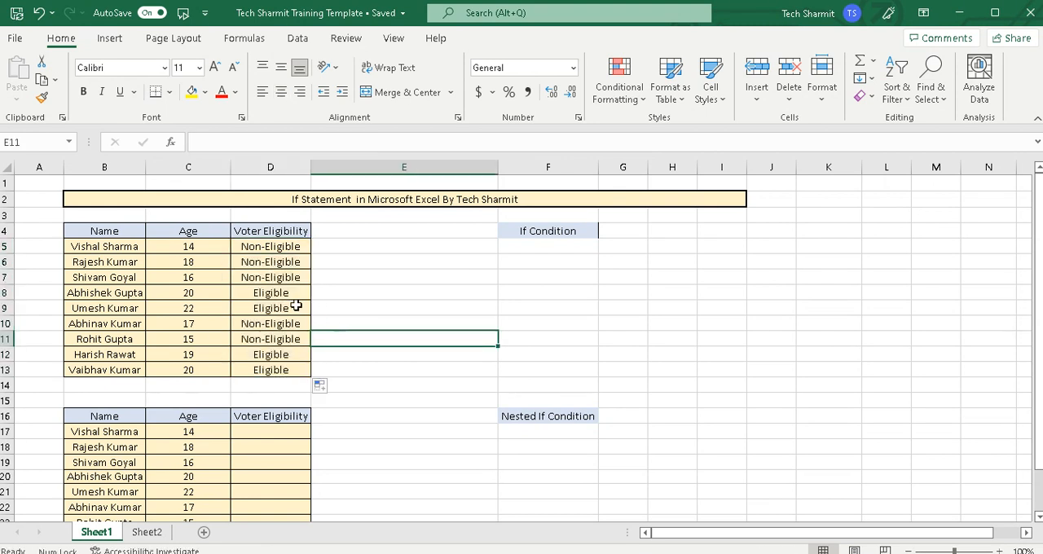
click(215, 294)
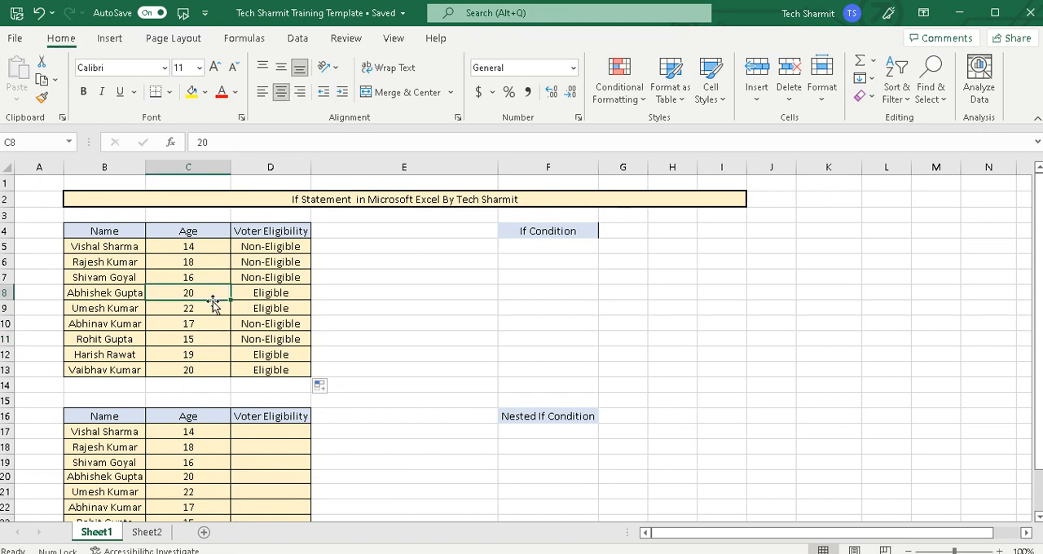
click(269, 295)
click(270, 309)
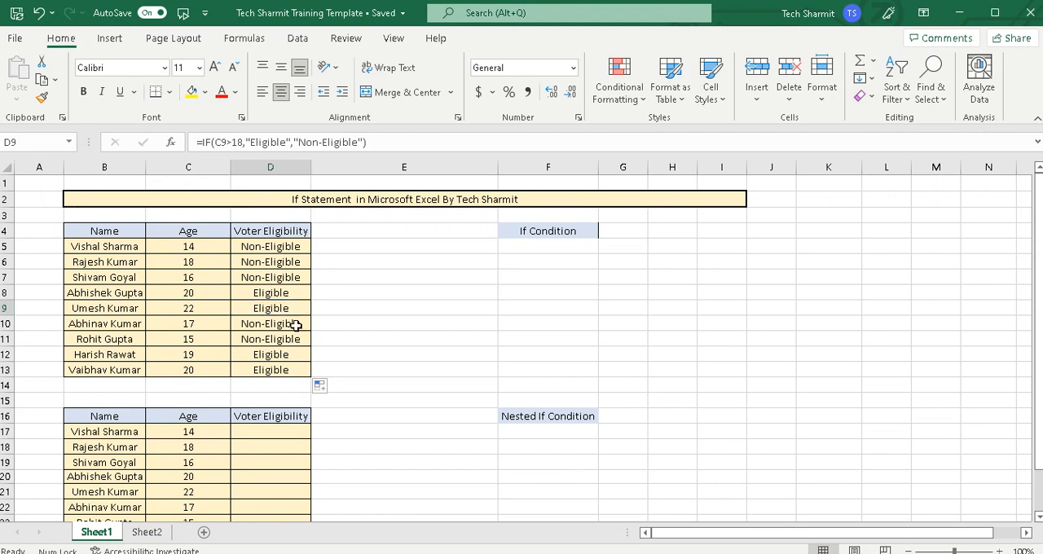
Autofit column D while the sheet shows its formulas, and return to the normal display of results
key(ctrl+grave)
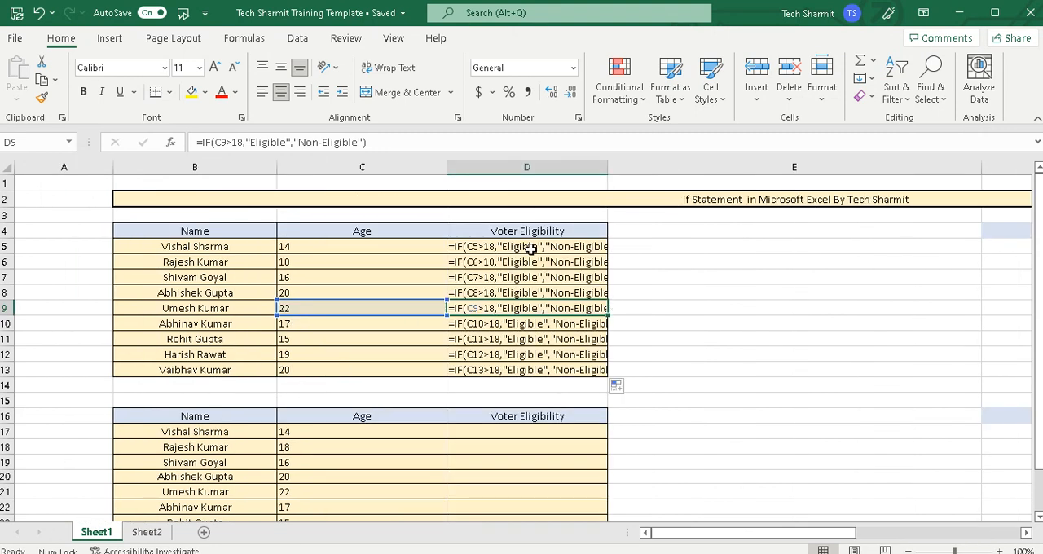
drag(609, 166, 609, 165)
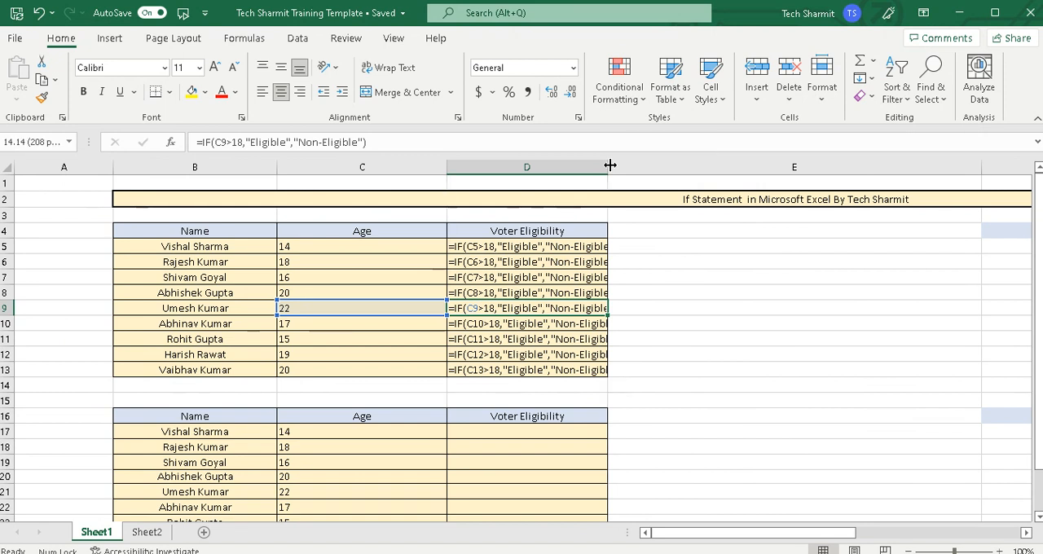
double_click(610, 165)
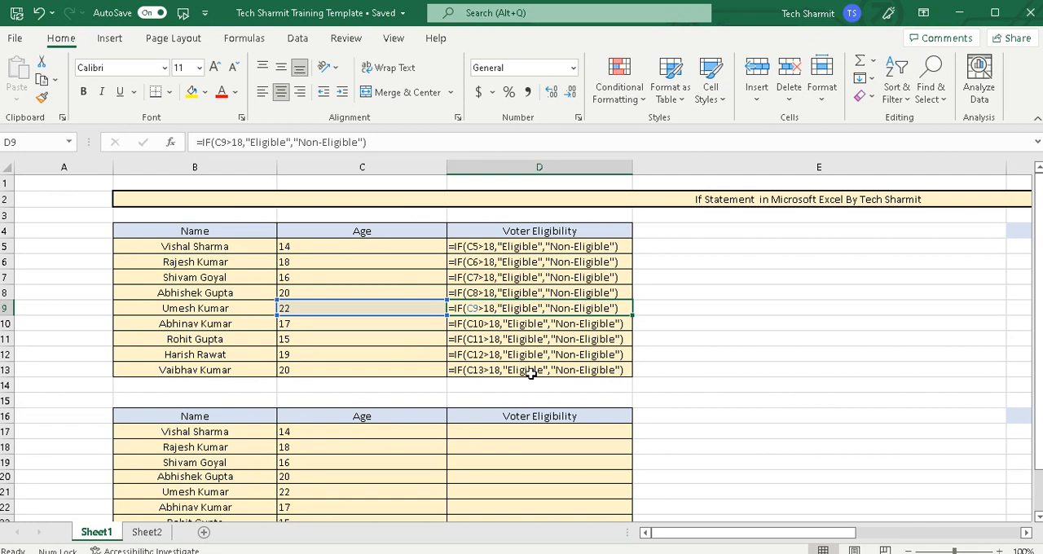
key(ctrl+grave)
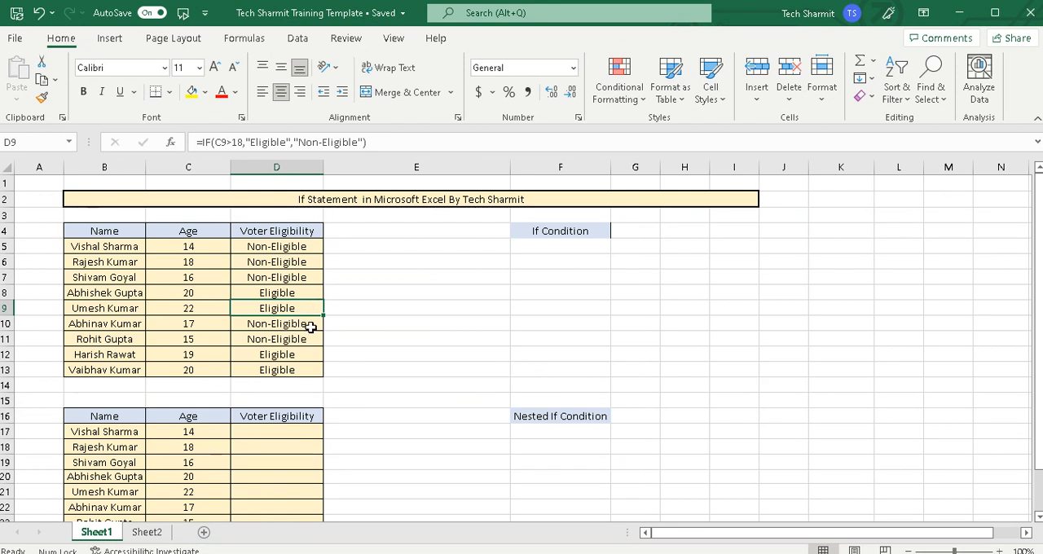
Check the ages against their voter eligibility results in rows 12, 13 and 6
click(400, 301)
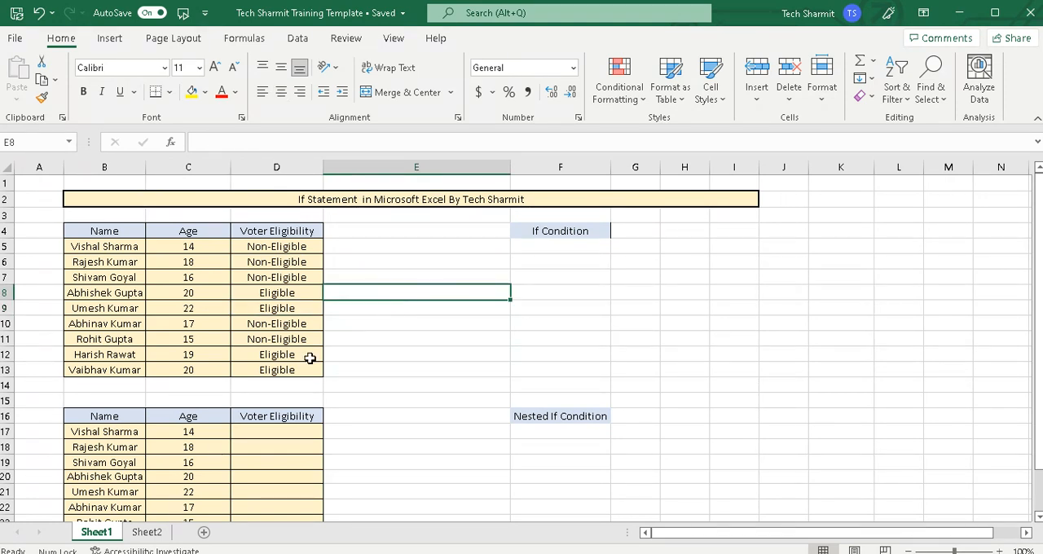
click(204, 360)
click(204, 368)
click(271, 356)
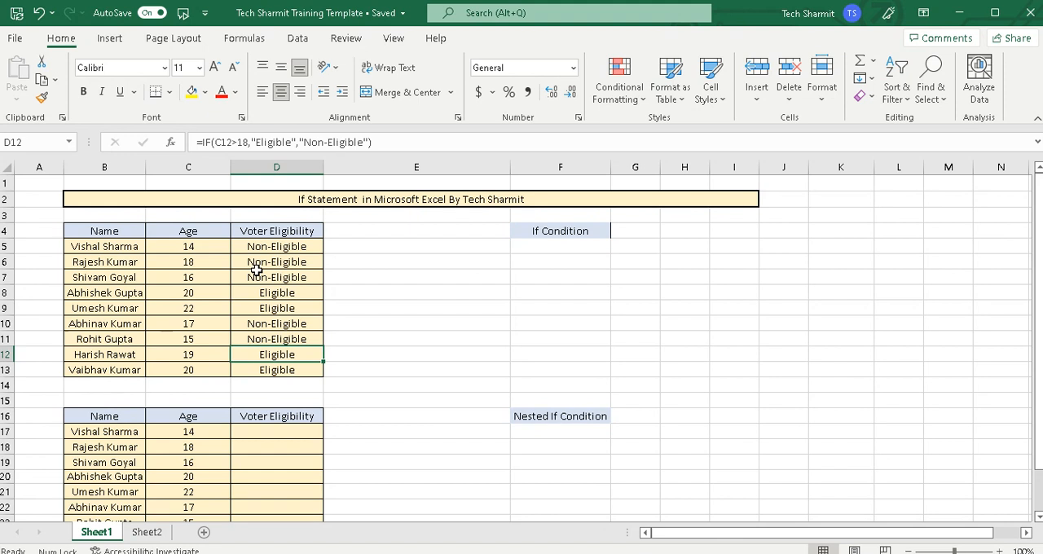
click(211, 266)
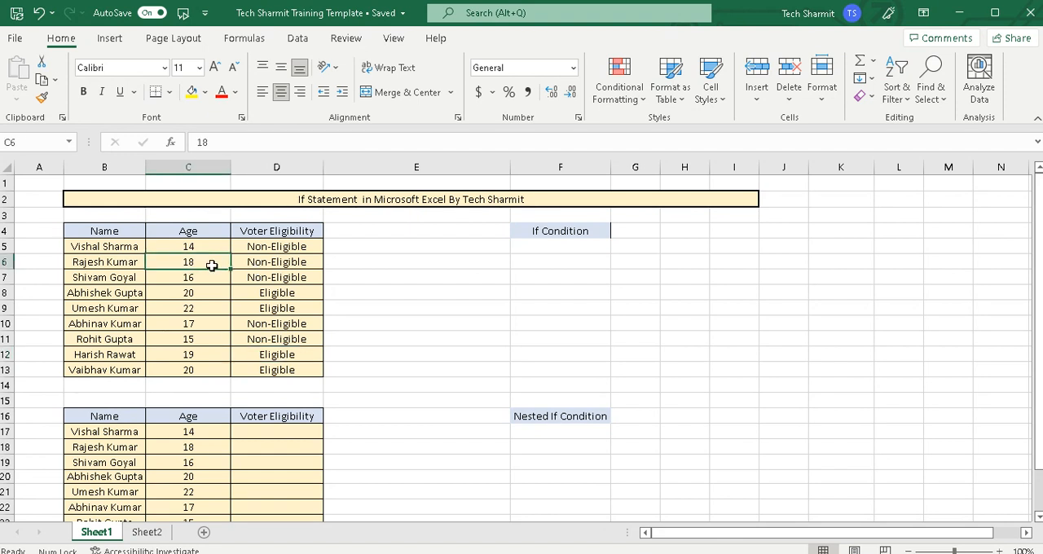
click(277, 271)
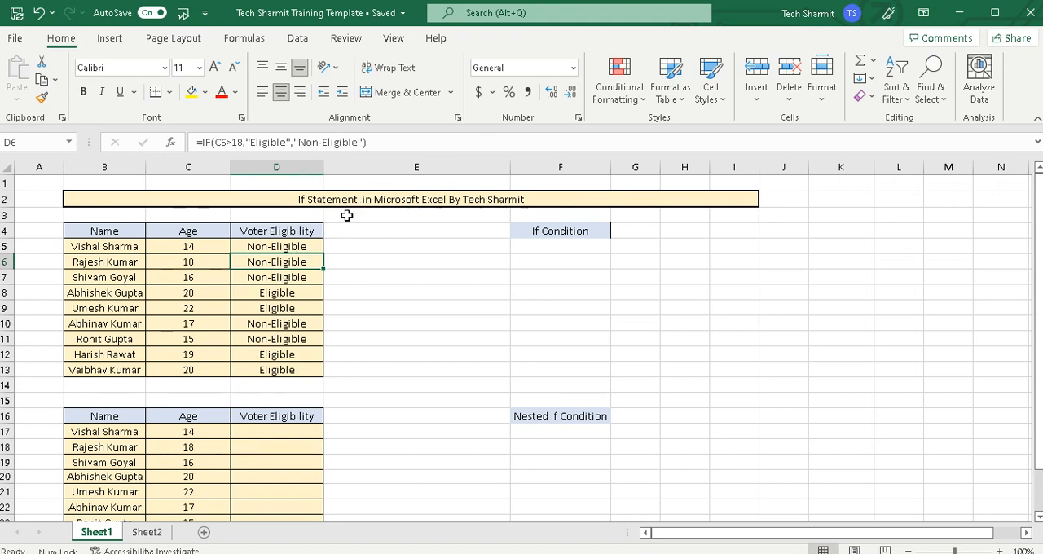
Try to change the age test in D6 to C6>=18
click(228, 142)
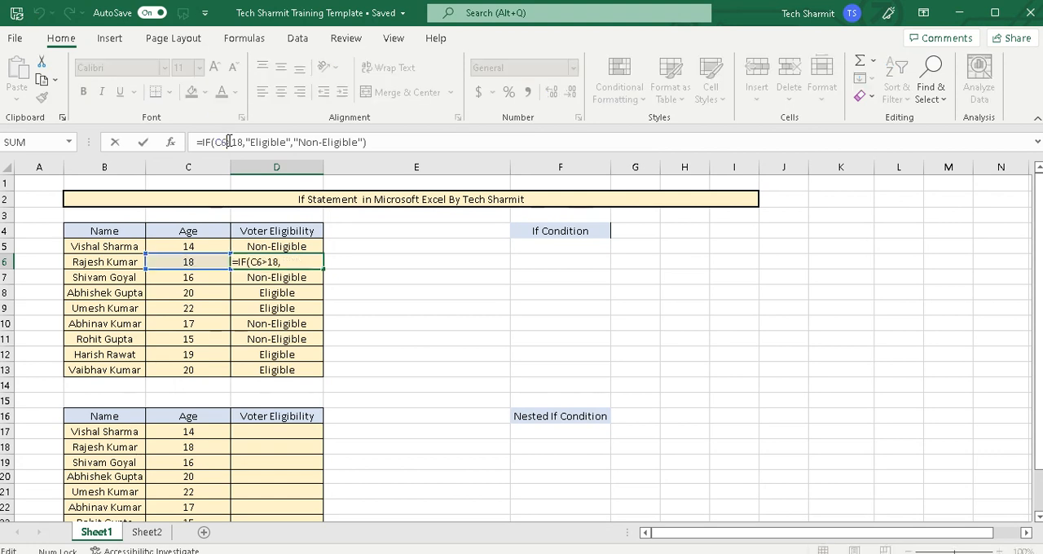
text(=)
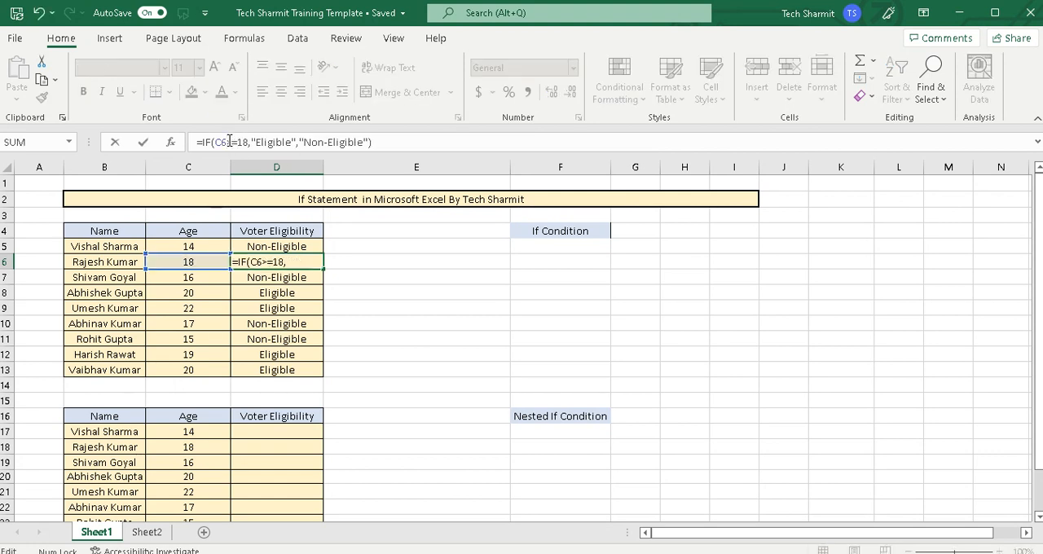
click(392, 269)
key(Tab)
key(ctrl+z)
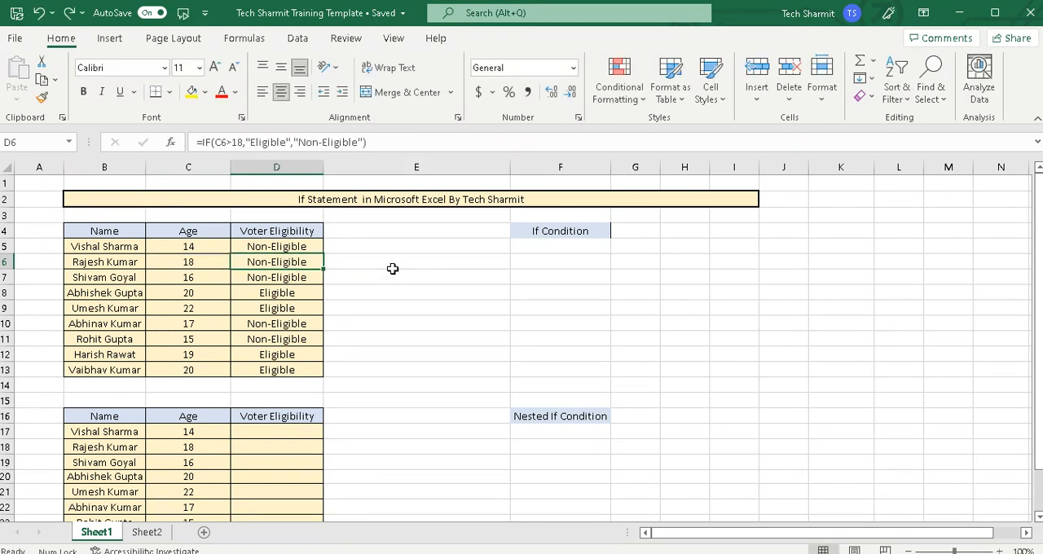
Clear the results in D6:D13 and change the D5 formula to =IF(C5>=18,"Eligible","Non-Eligible")
drag(322, 268, 321, 376)
key(Delete)
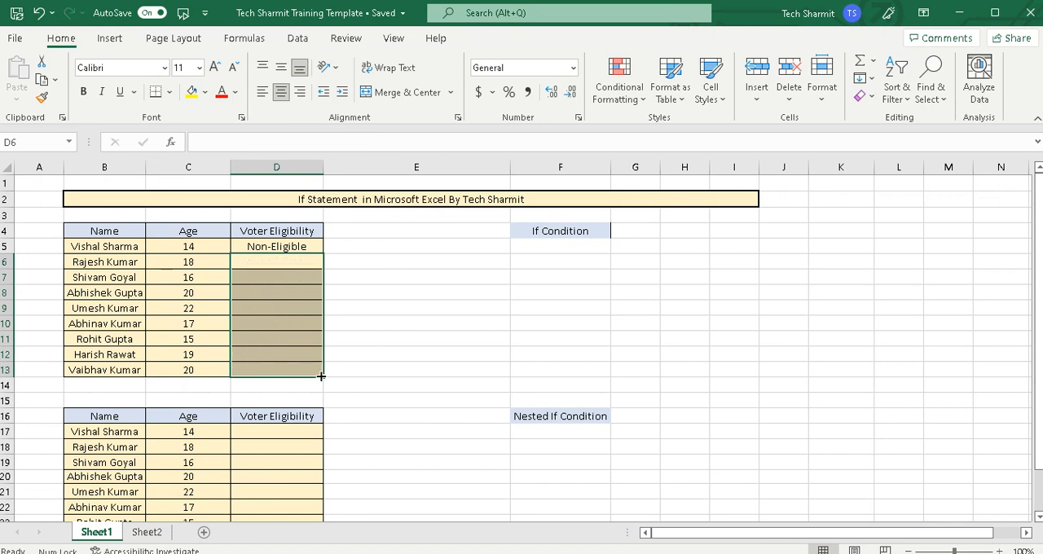
click(350, 236)
click(306, 250)
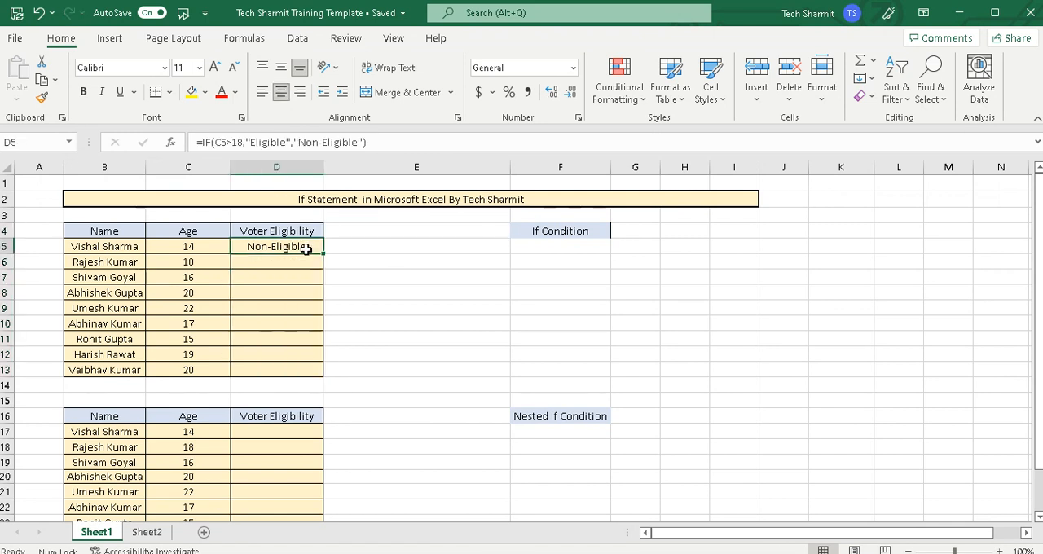
click(234, 143)
text(=)
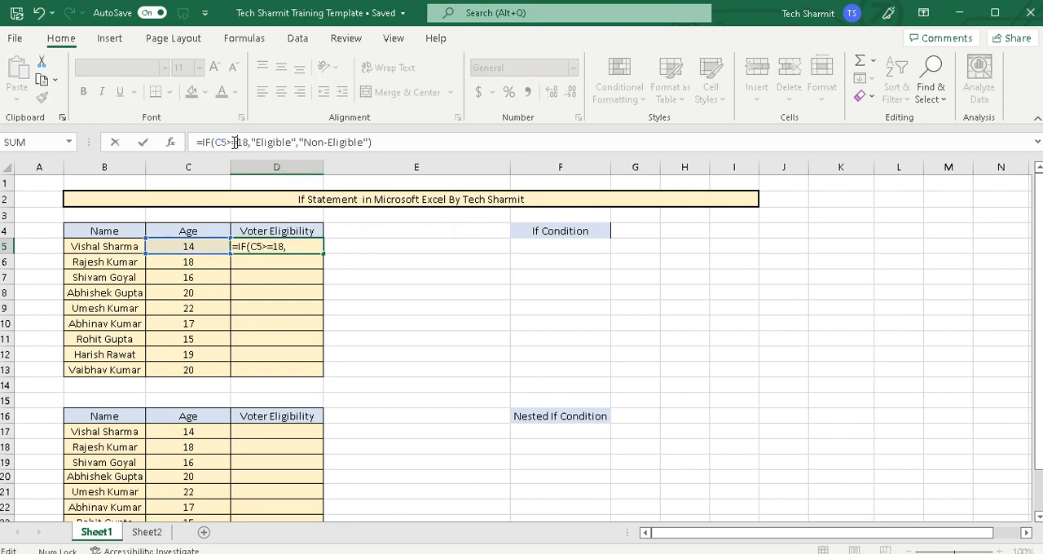
key(Return)
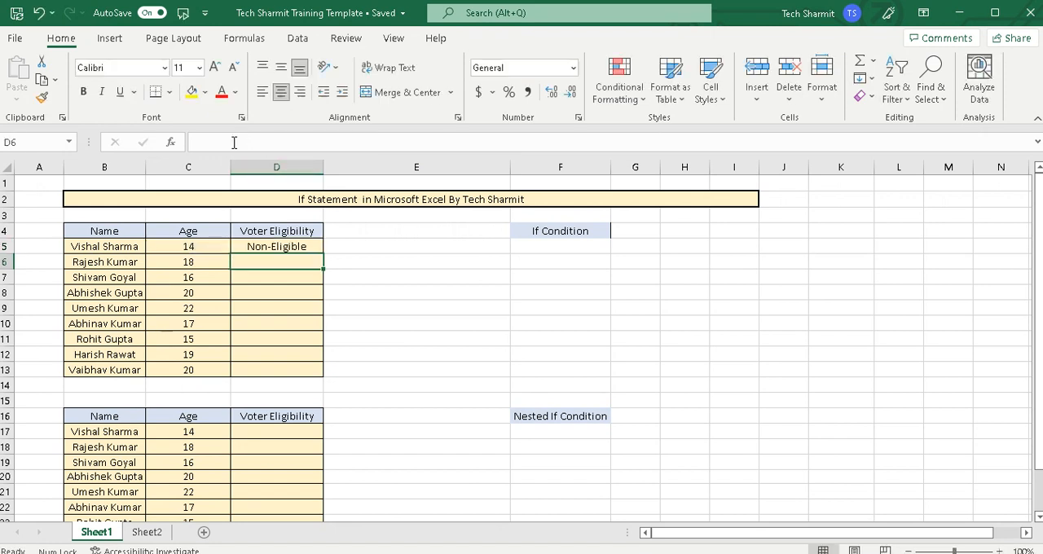
Fill the corrected D5 formula down through D13 and check the results in rows 6 and 10
click(319, 249)
drag(323, 251, 339, 372)
drag(395, 307, 200, 271)
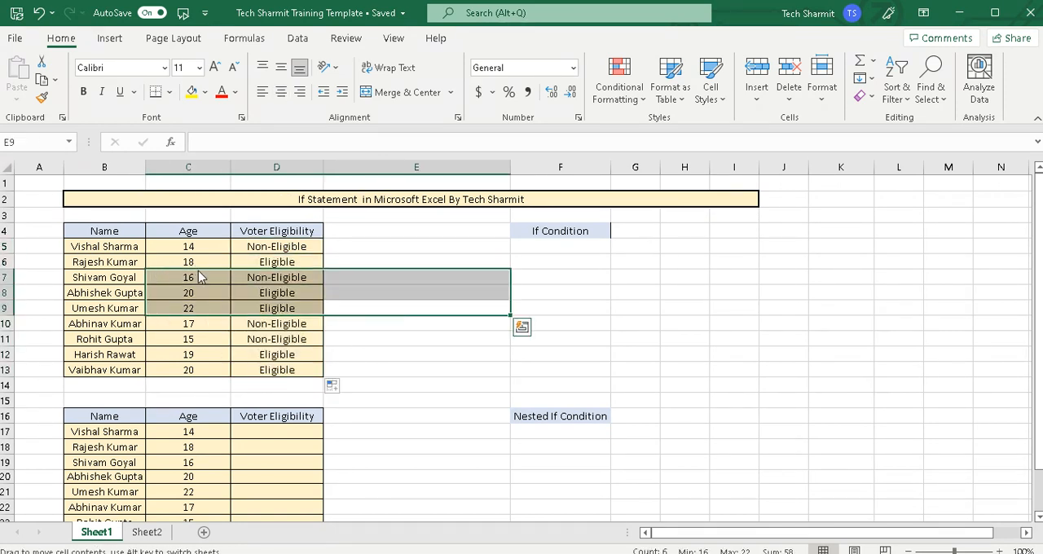
click(250, 264)
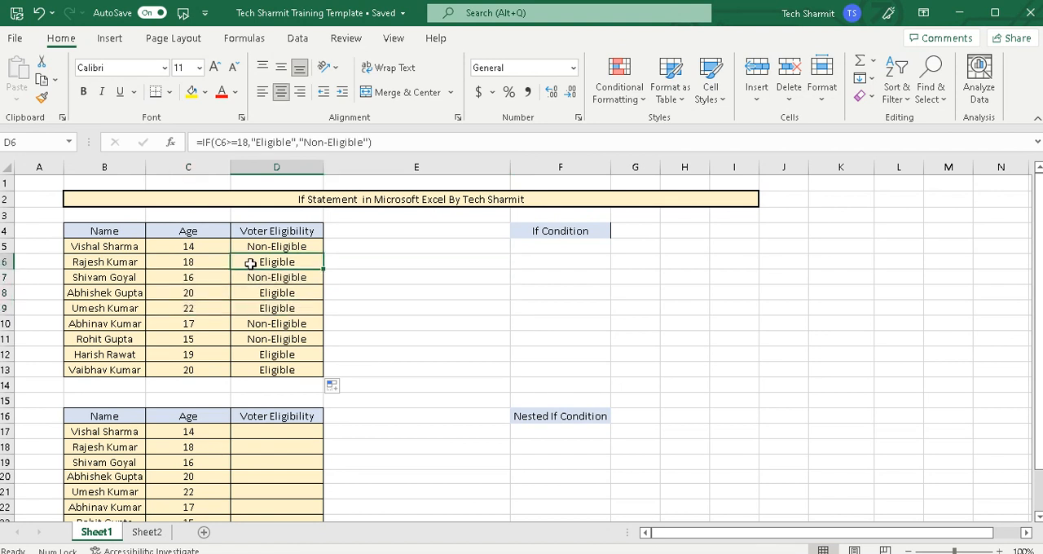
click(206, 325)
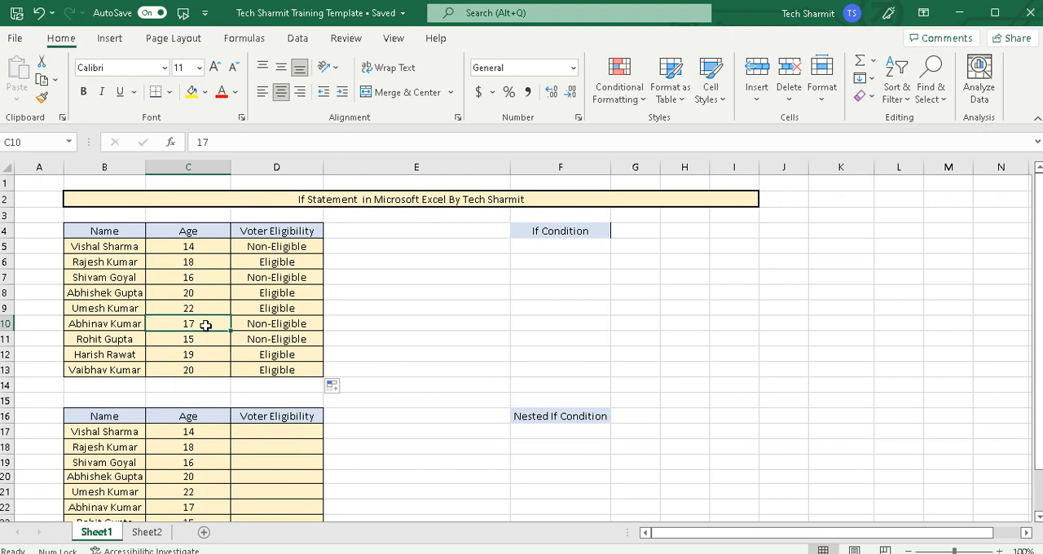
click(277, 325)
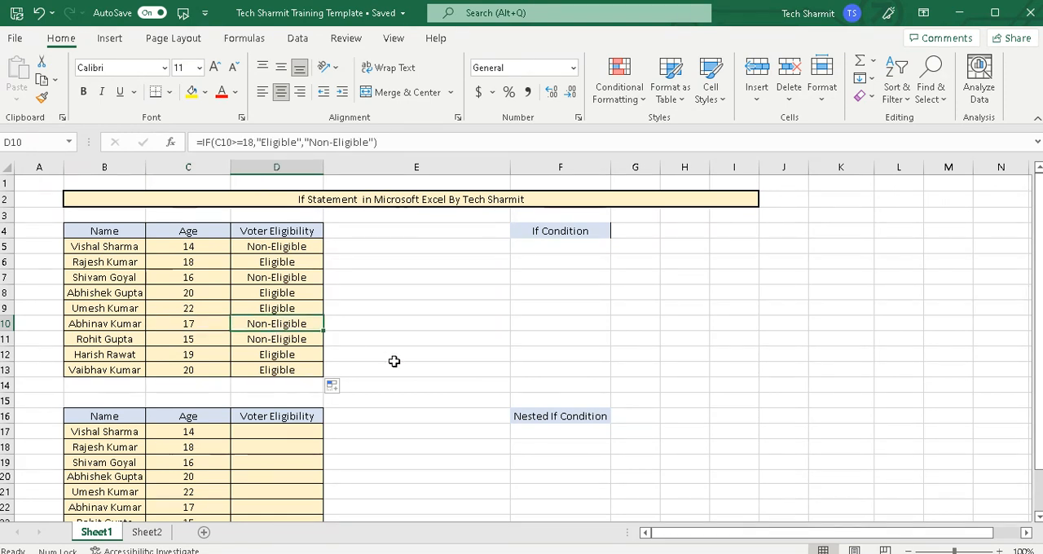
Begin an IF formula in D17 of the second table that tests C17=17 and returns "Apply Next Year" when true
click(583, 432)
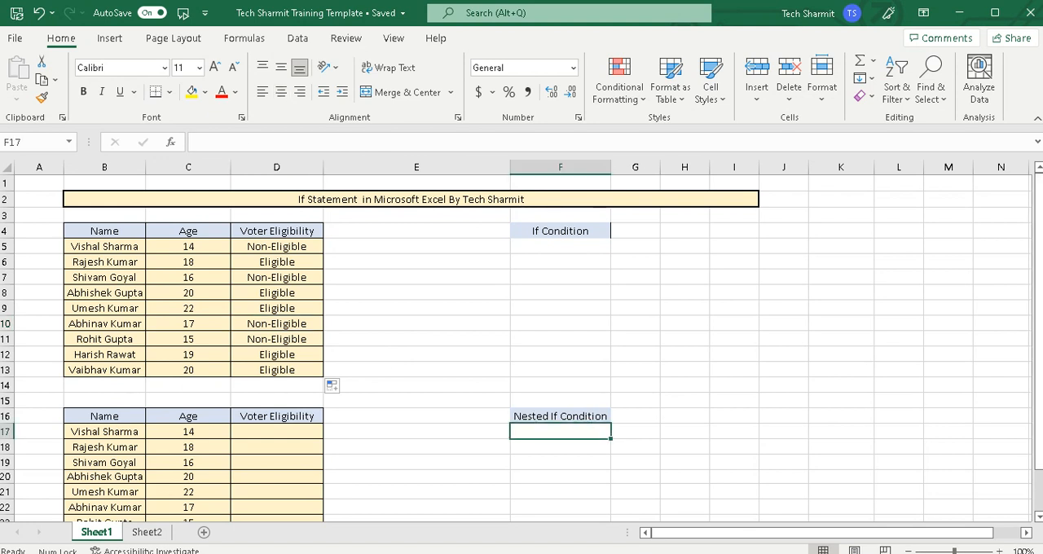
drag(1039, 306, 1039, 348)
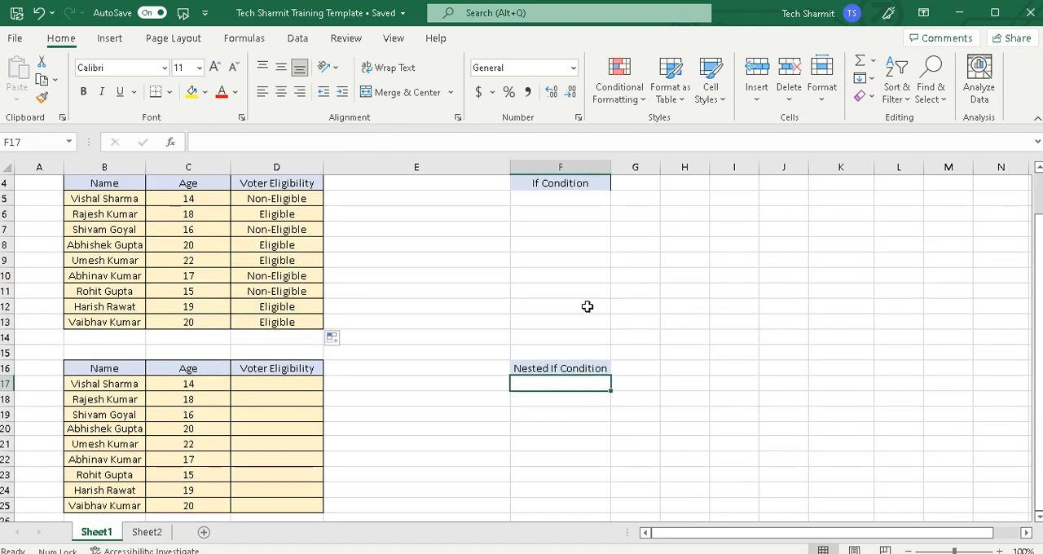
click(288, 384)
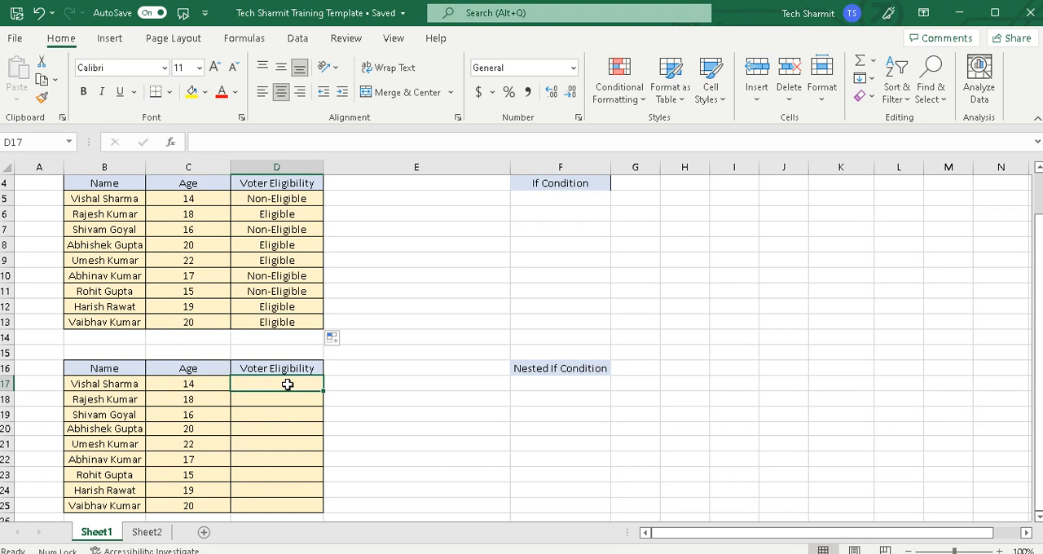
text(=If()
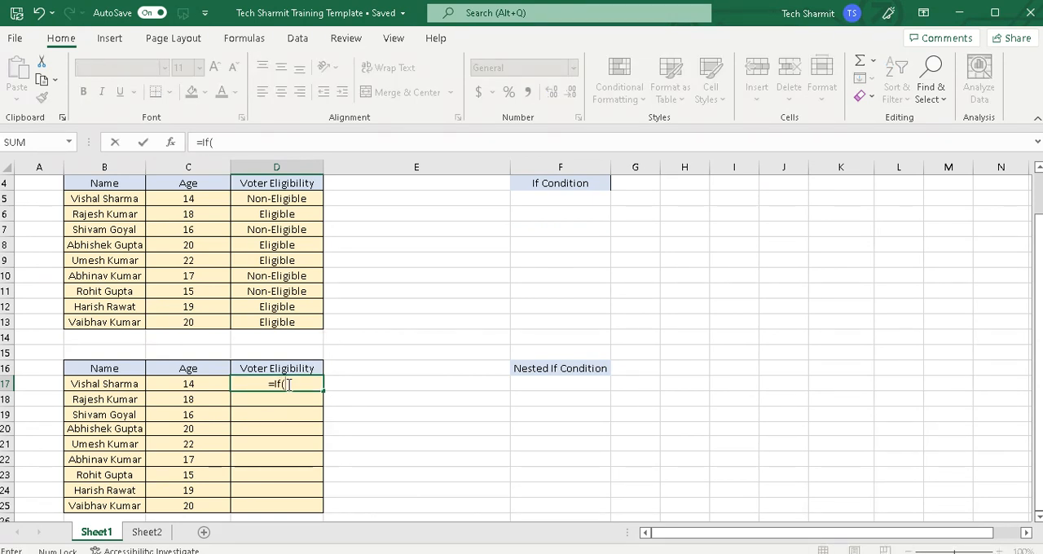
click(212, 382)
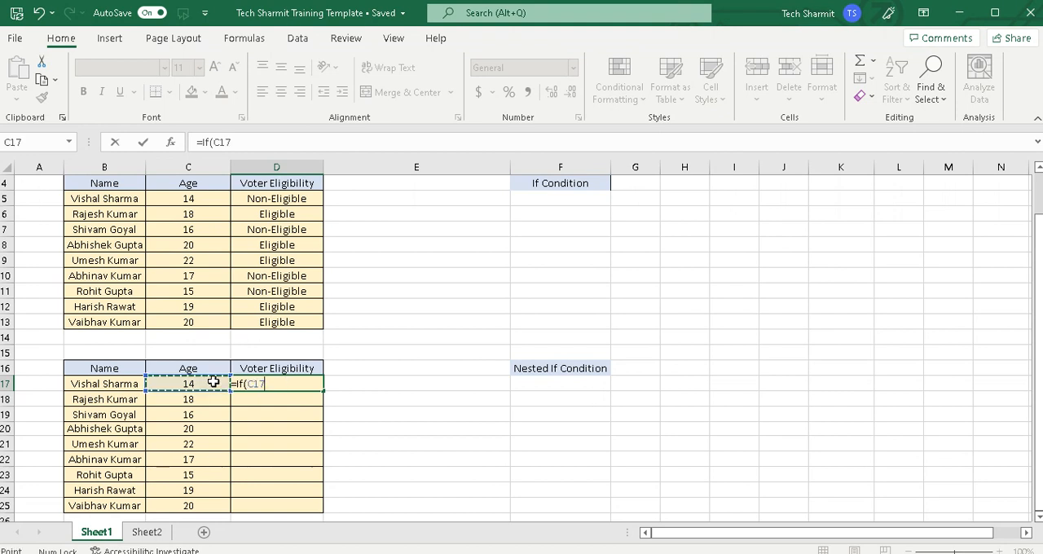
text(=17,)
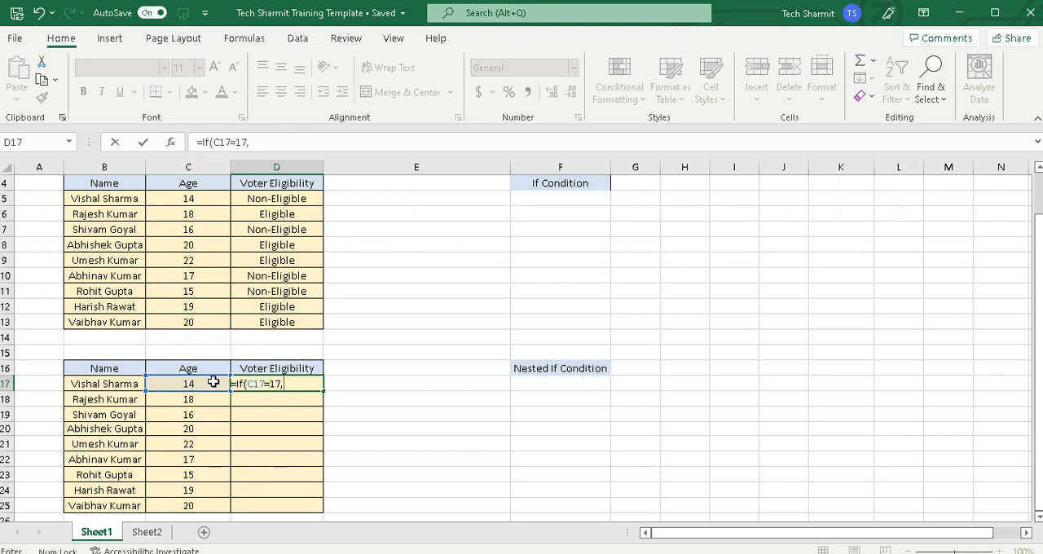
text("Apply Next)
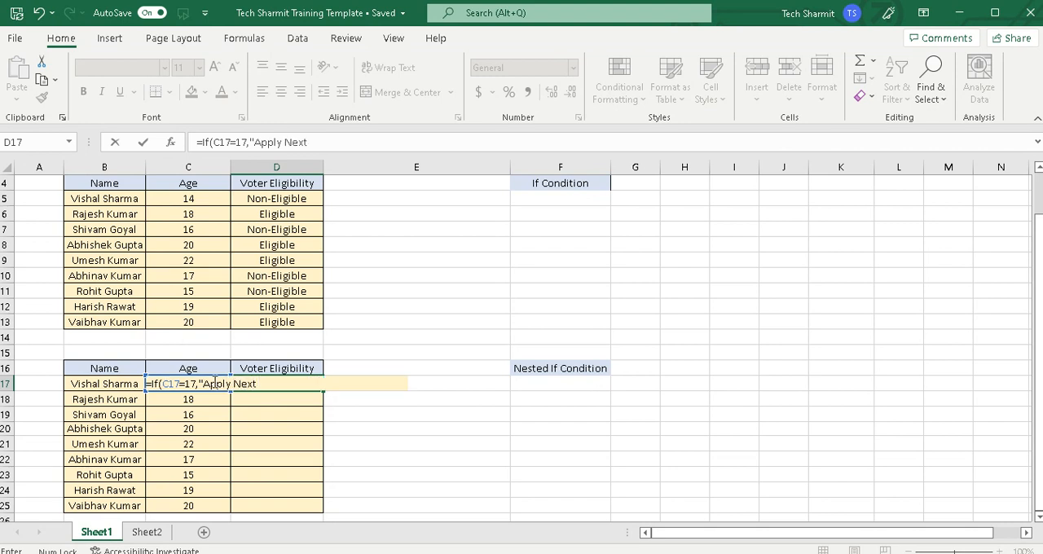
text( Year",If()
Complete the D17 formula with the nested IF(C17>=18,"Eligible","Non-Eligible") and accept the proposed formula correction
text(C17)
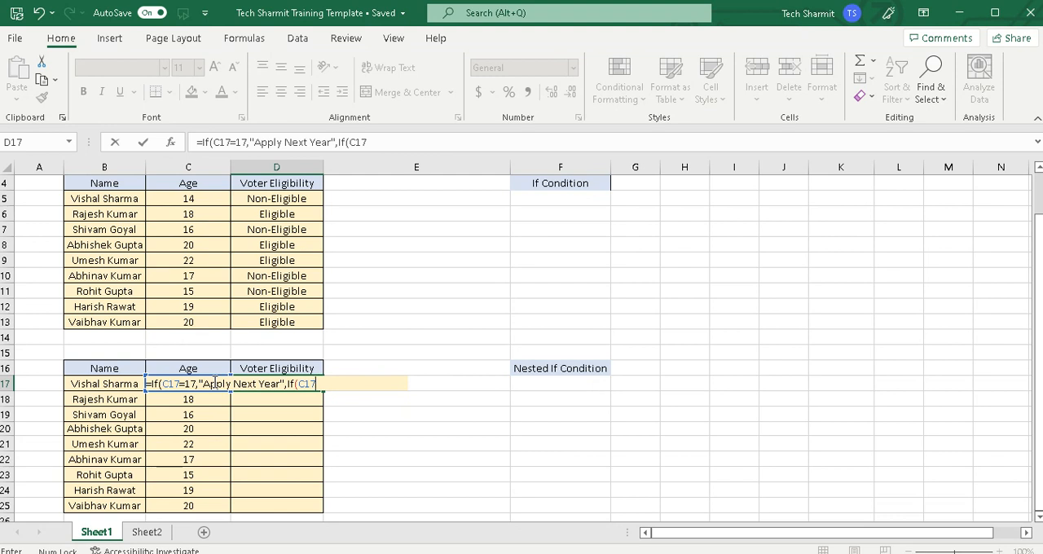
text(>=18, "Eligible",)
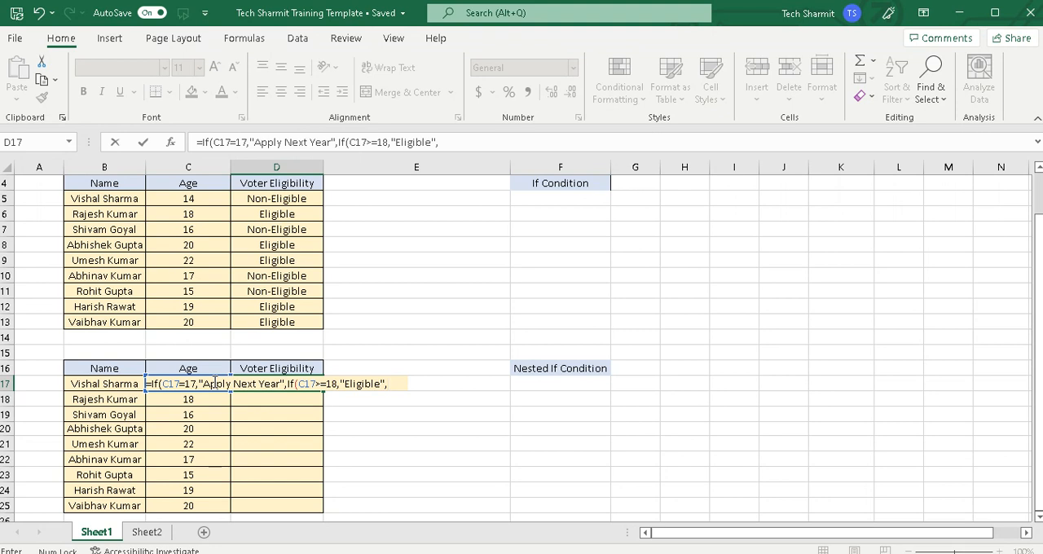
text("No)
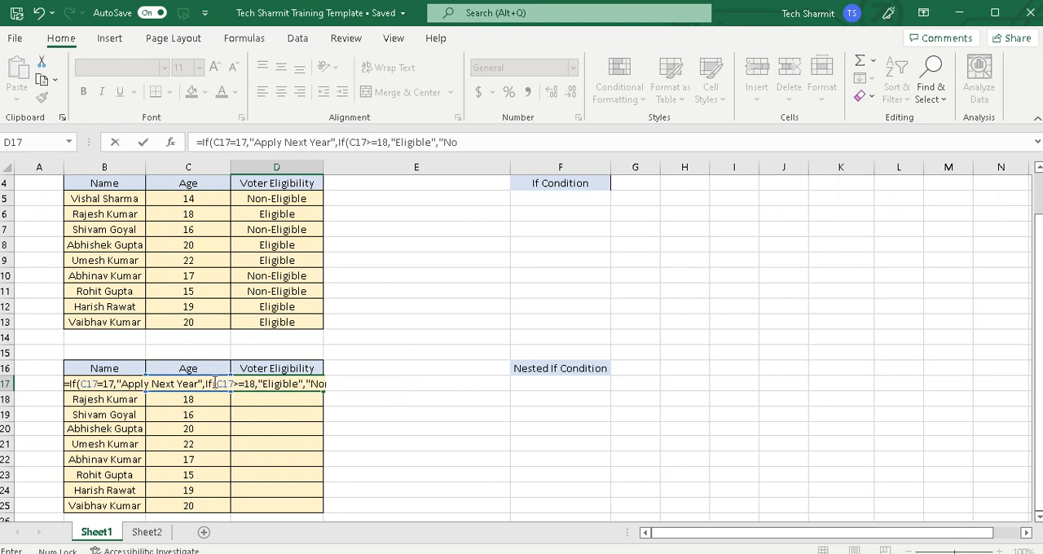
text(n-Eli)
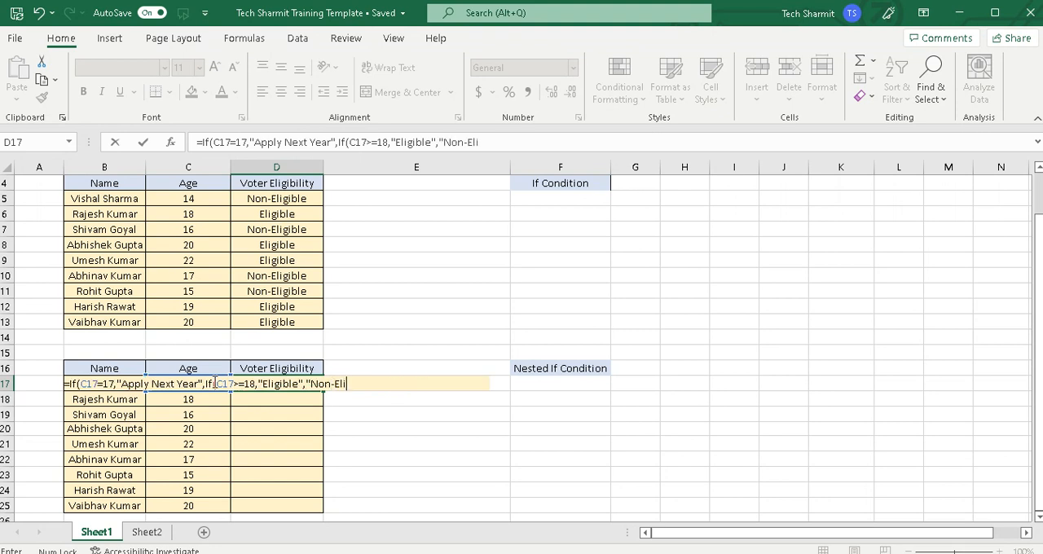
text(gible)
key(Return)
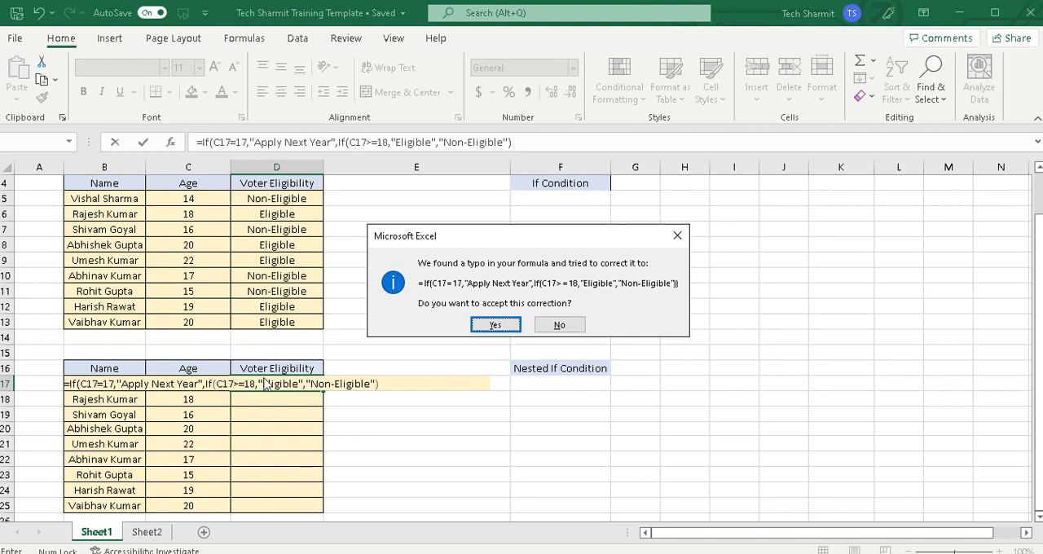
click(489, 325)
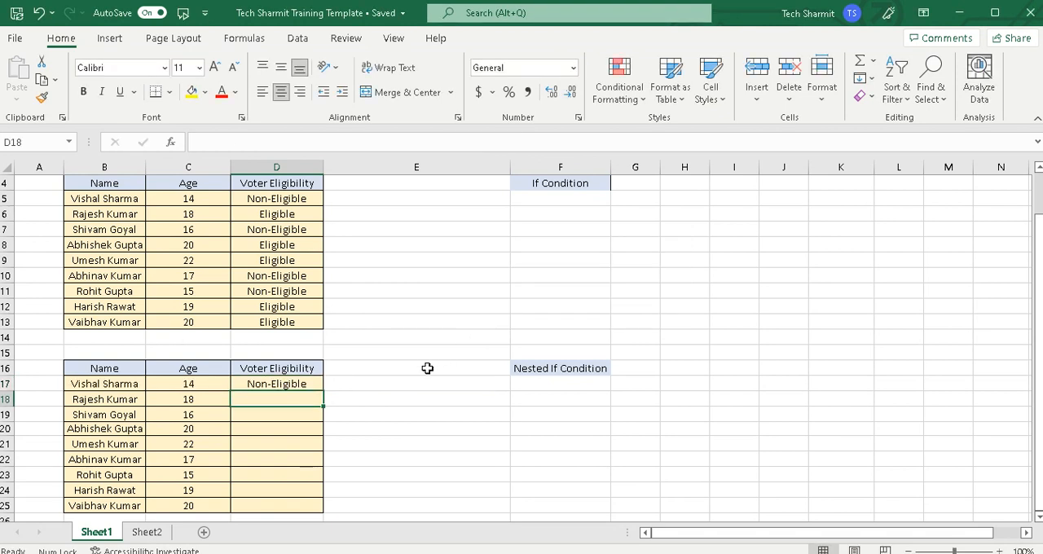
Review the nested formula in D17 and fill it down through D25
click(303, 384)
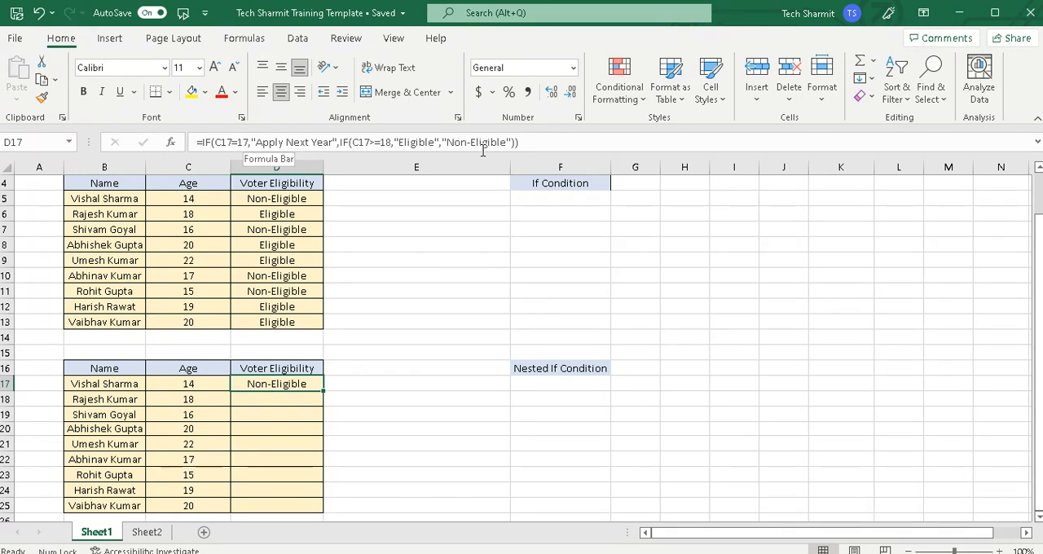
click(399, 351)
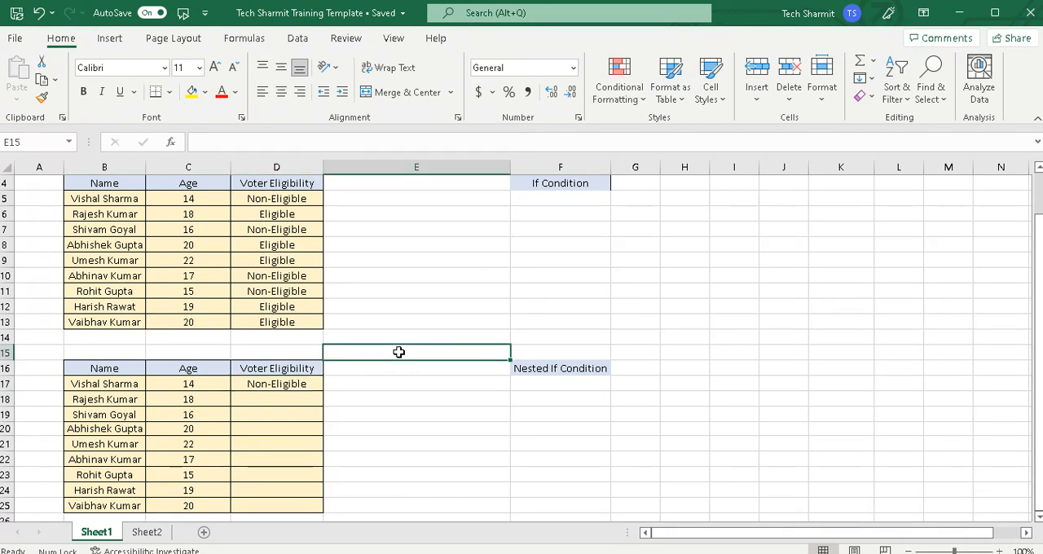
click(295, 386)
drag(324, 390, 326, 510)
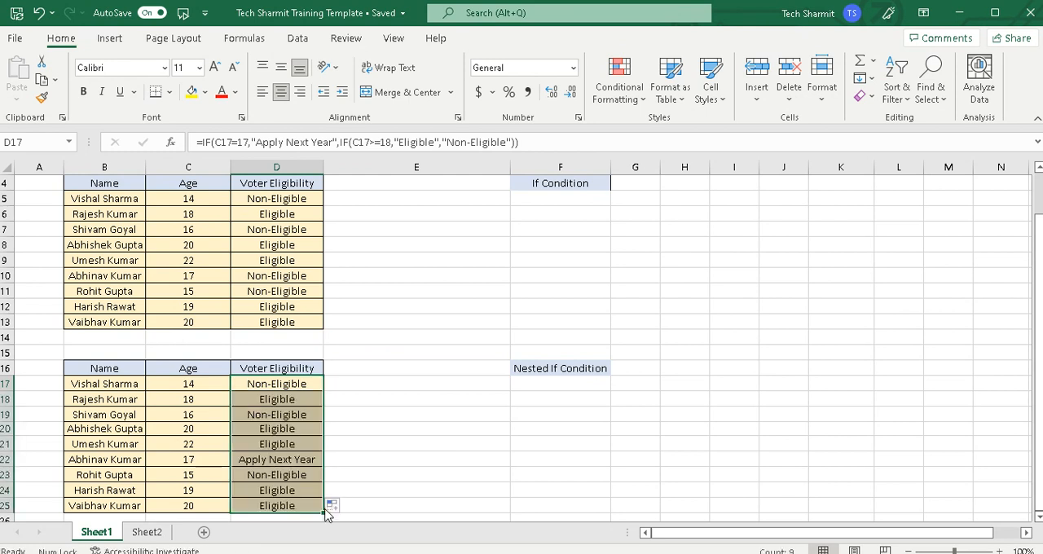
click(351, 472)
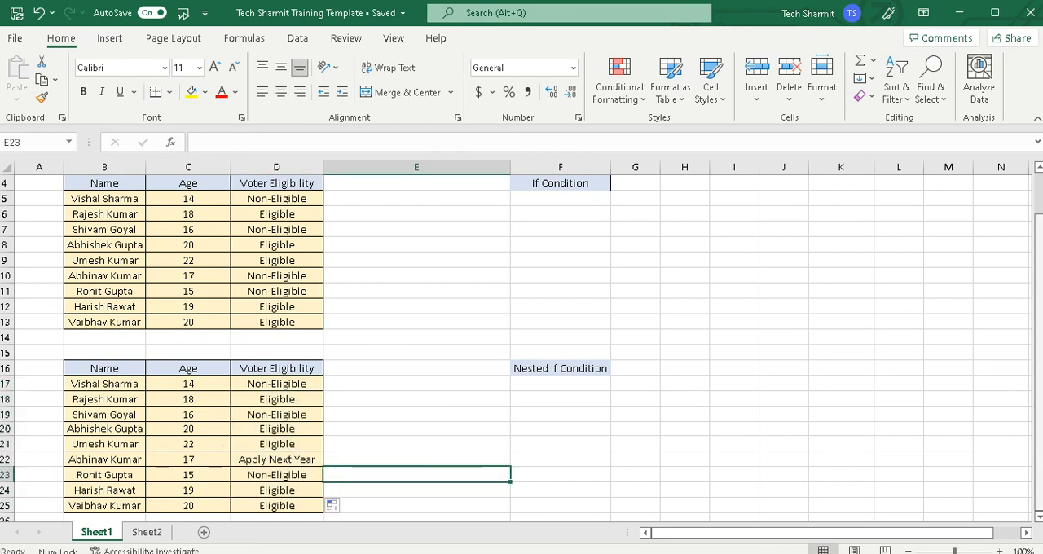
click(692, 395)
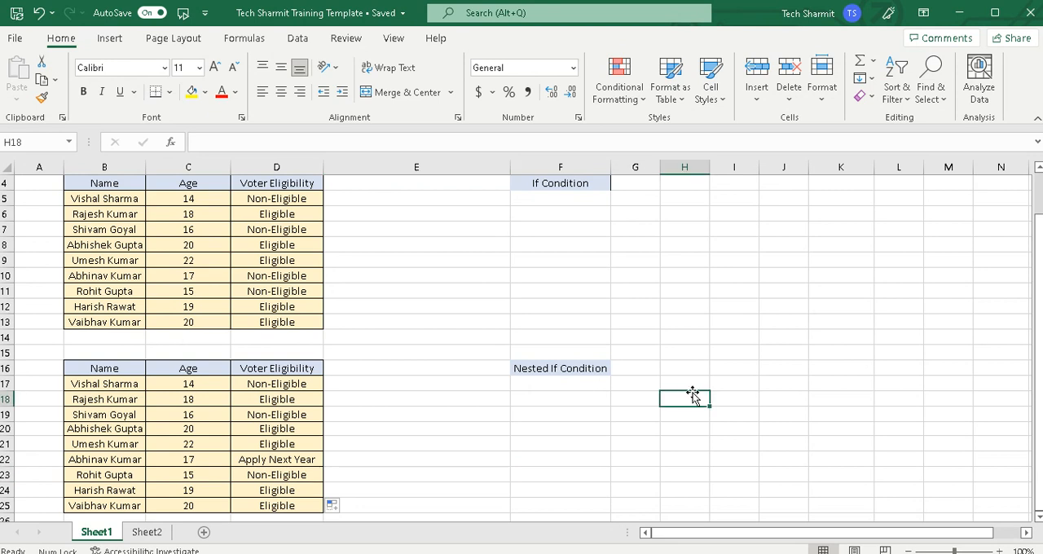
Check the age and voter eligibility result in row 22, and review the nested IF formula in D17
click(196, 458)
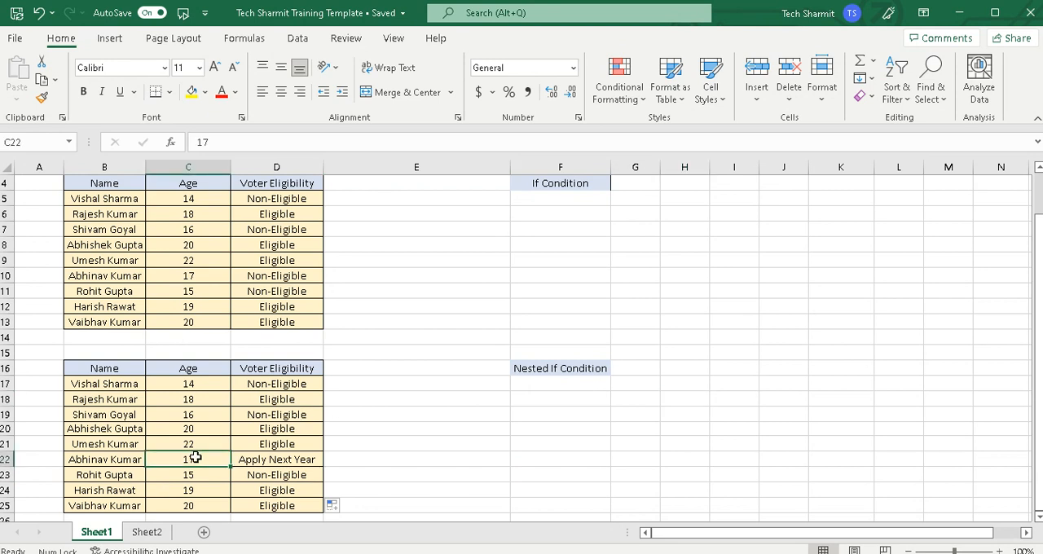
click(260, 459)
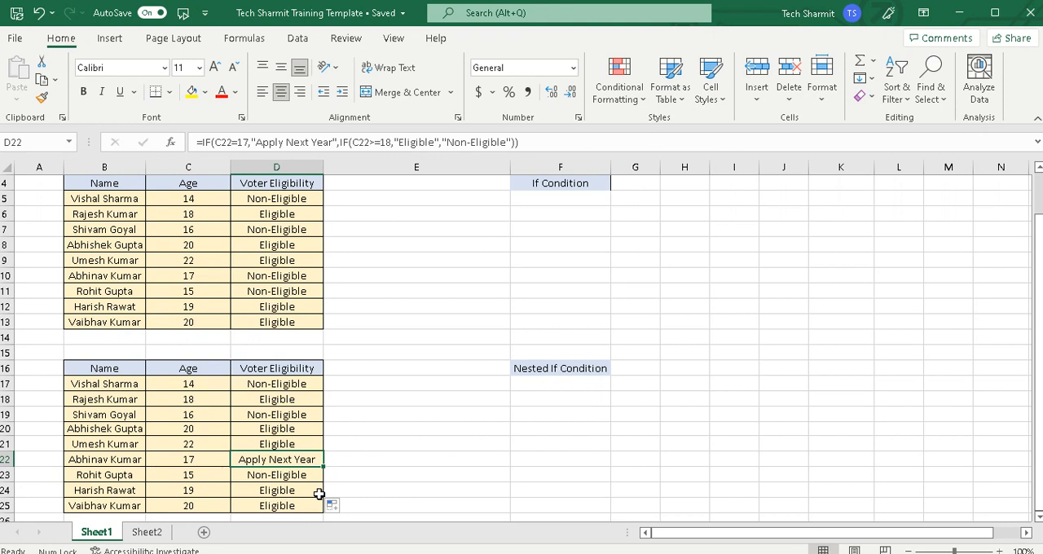
click(522, 425)
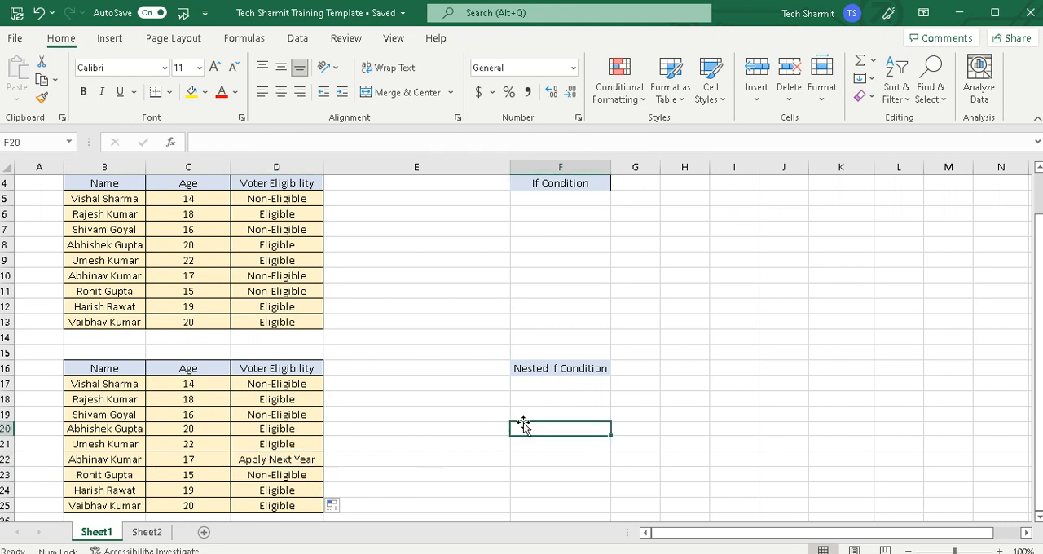
click(285, 384)
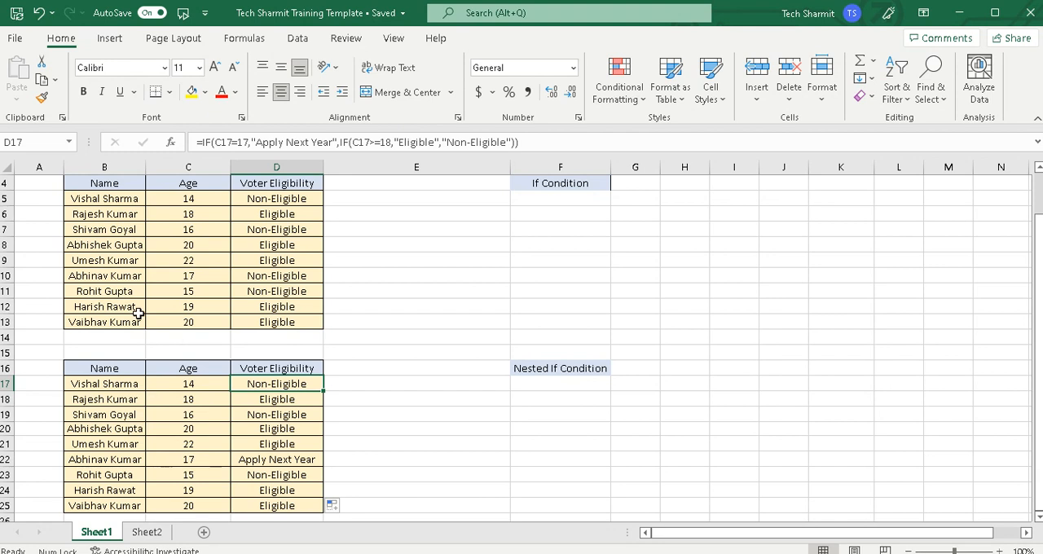
click(380, 373)
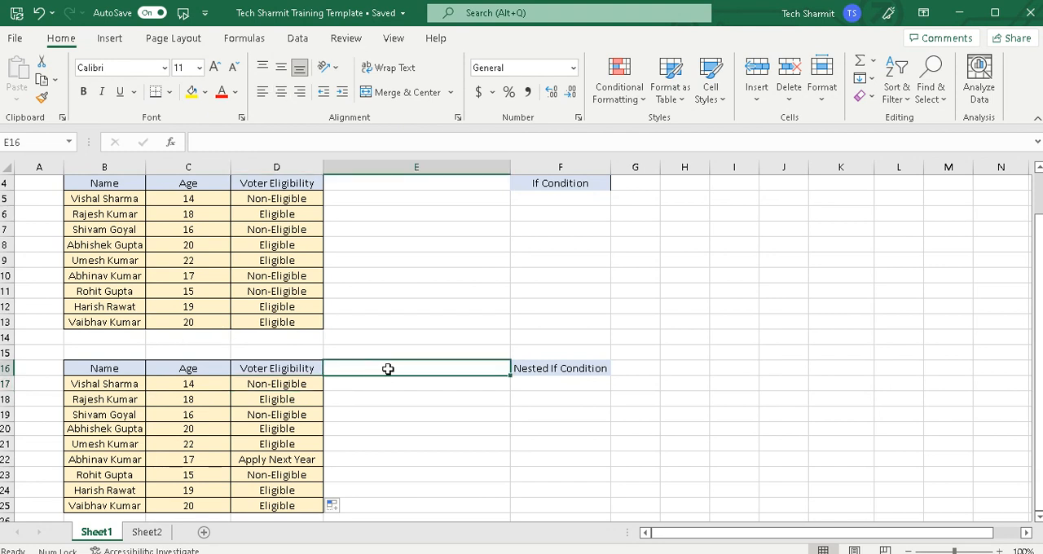
click(526, 299)
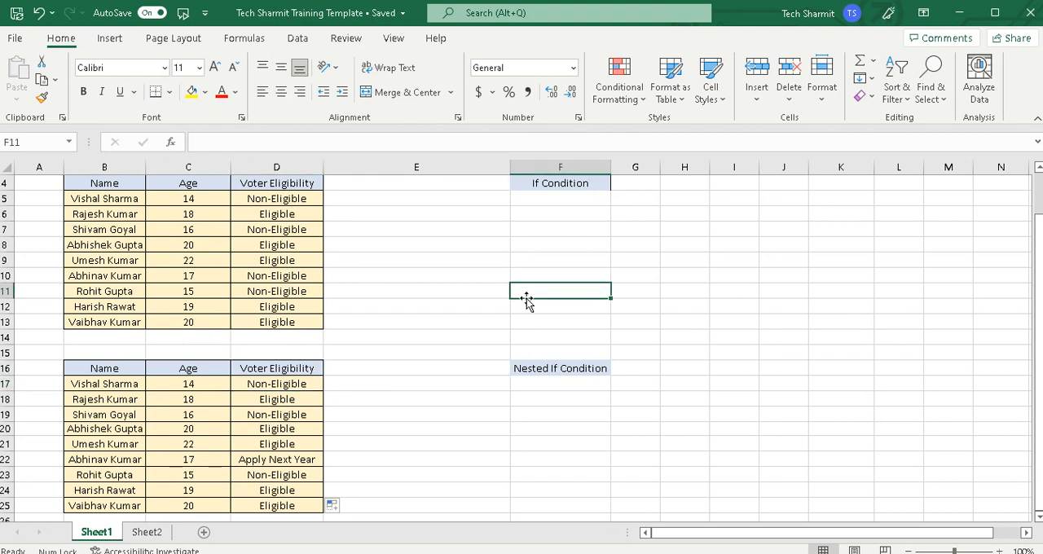